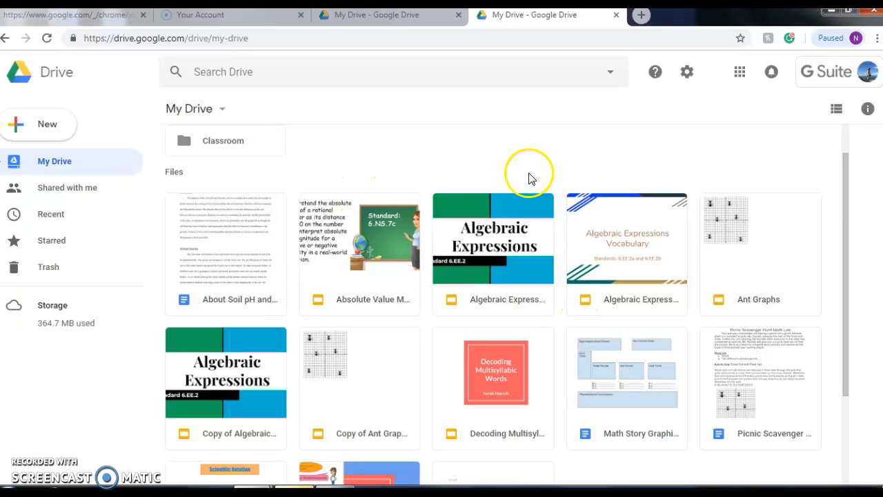
# - Open Google Drive from the Google apps in a new browser tab
pyautogui.click(640, 16)
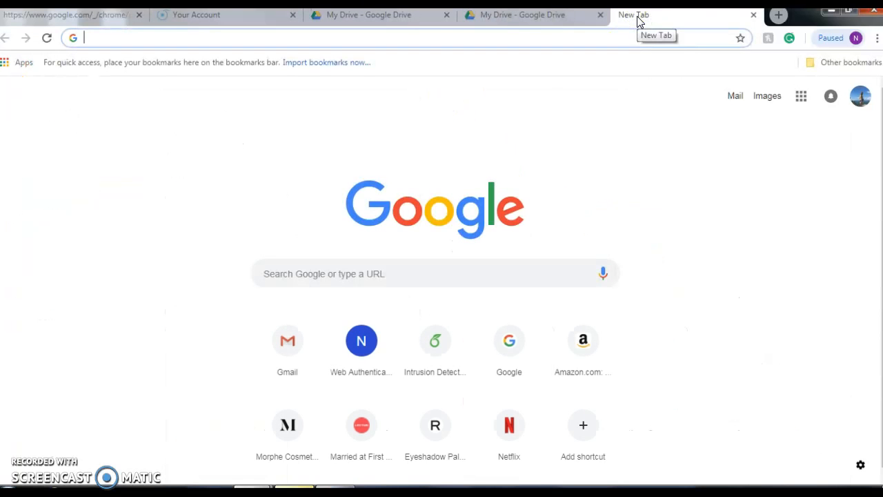
pyautogui.click(802, 104)
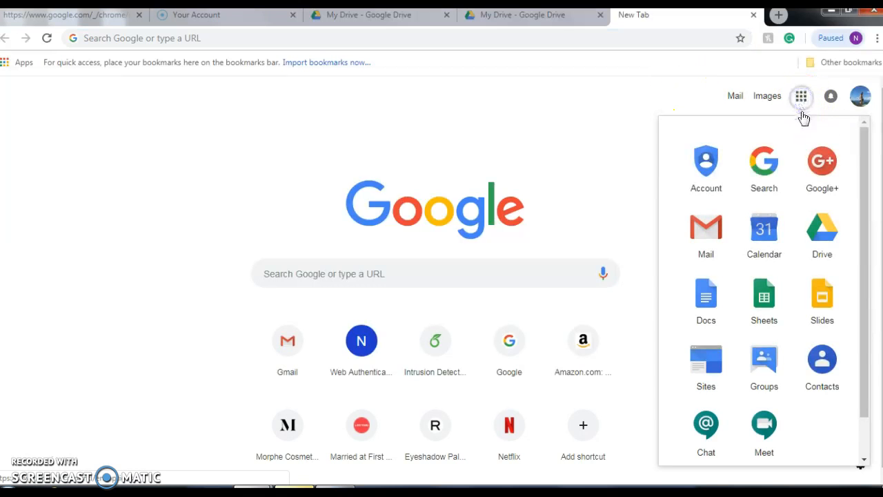
pyautogui.click(823, 240)
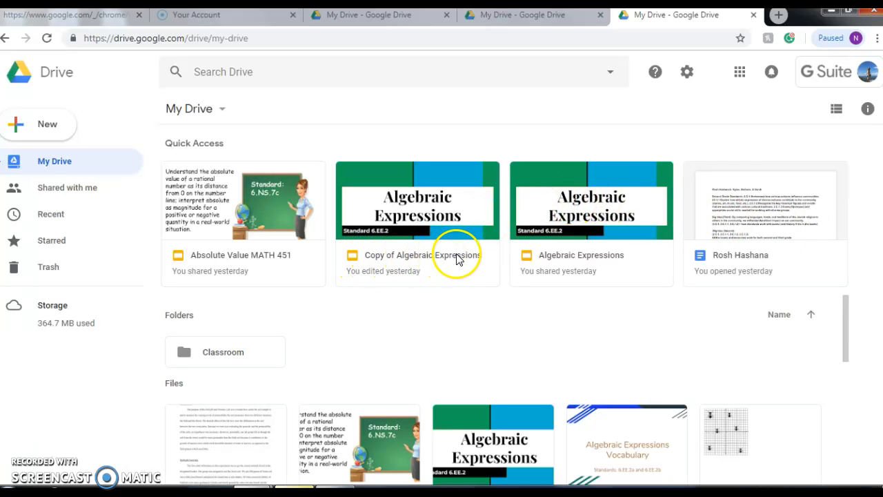
# - Make a copy of the Algebraic Expressions presentation
pyautogui.rightClick(581, 223)
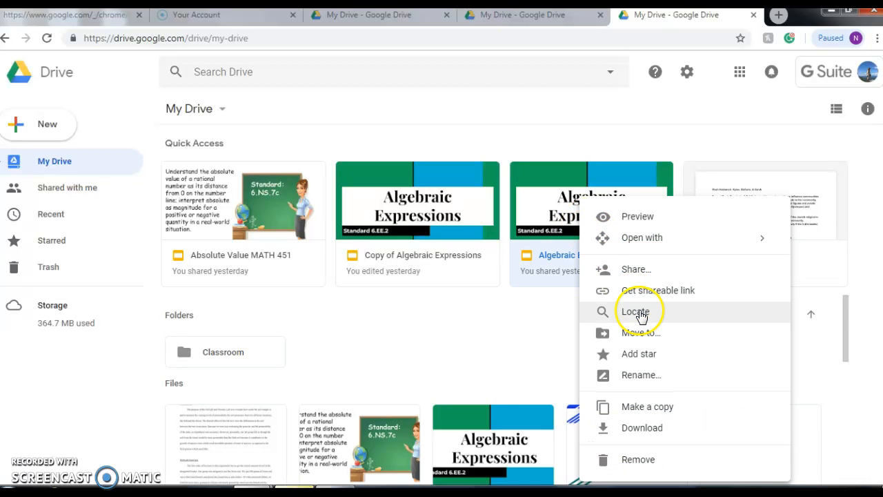
pyautogui.click(661, 412)
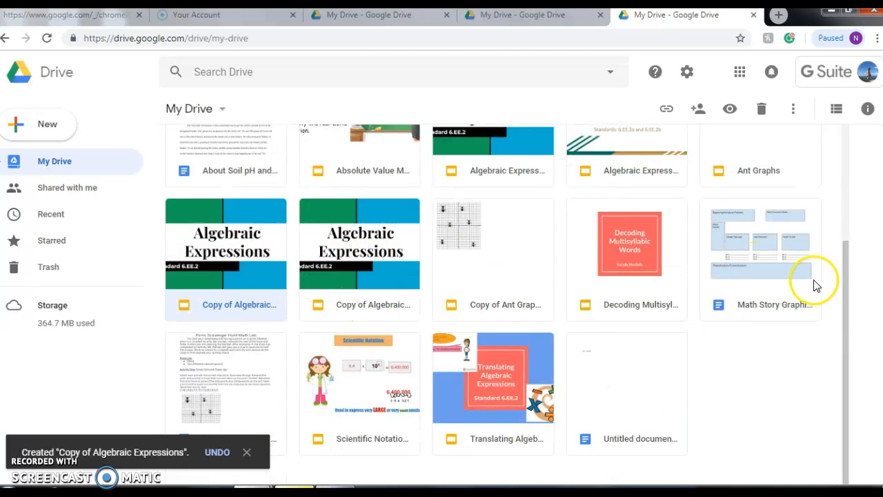
# - Prepare to share the Absolute Value MATH 451 presentation with a contact, entering the contact's name and choosing Can edit access
pyautogui.moveTo(845, 289); pyautogui.dragTo(844, 142)
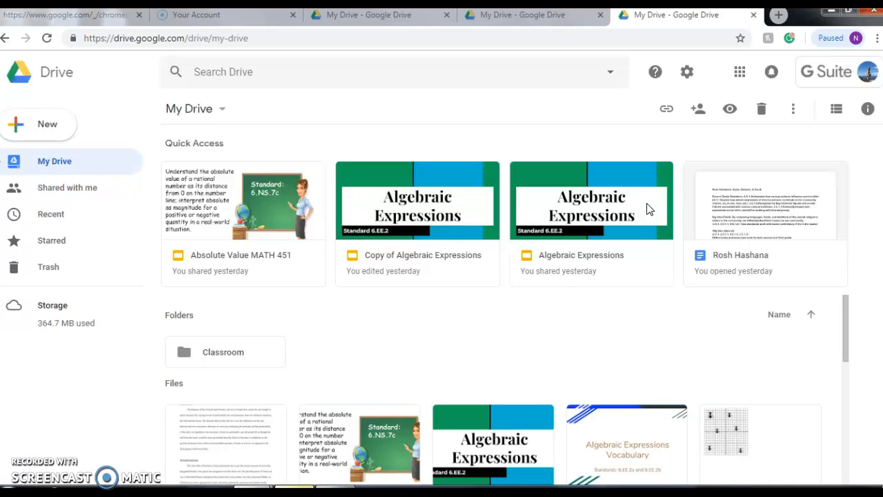
pyautogui.rightClick(235, 221)
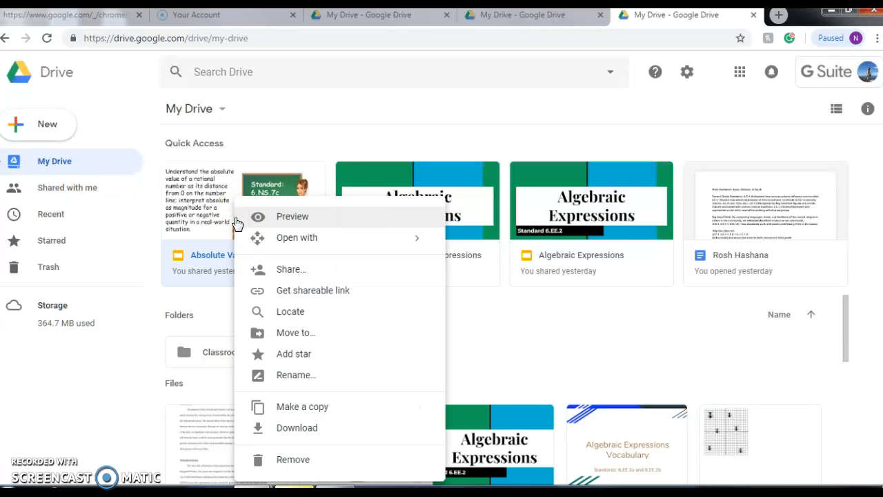
pyautogui.click(292, 270)
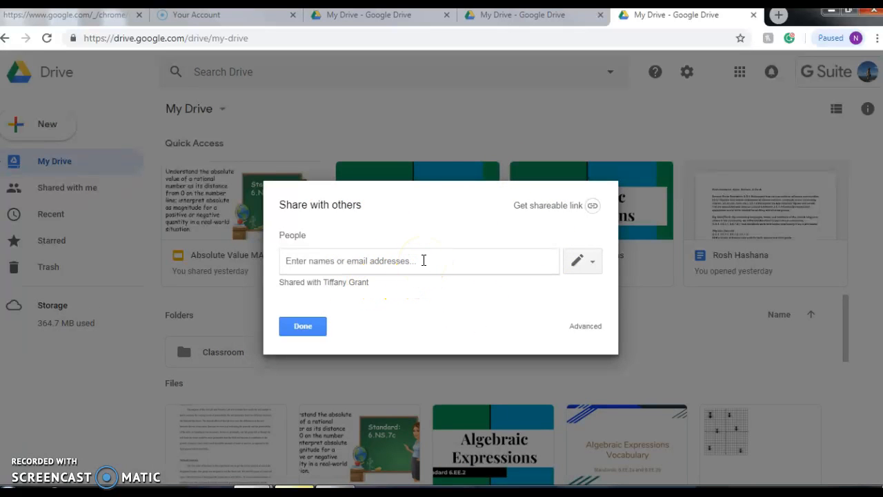
pyautogui.write('na')
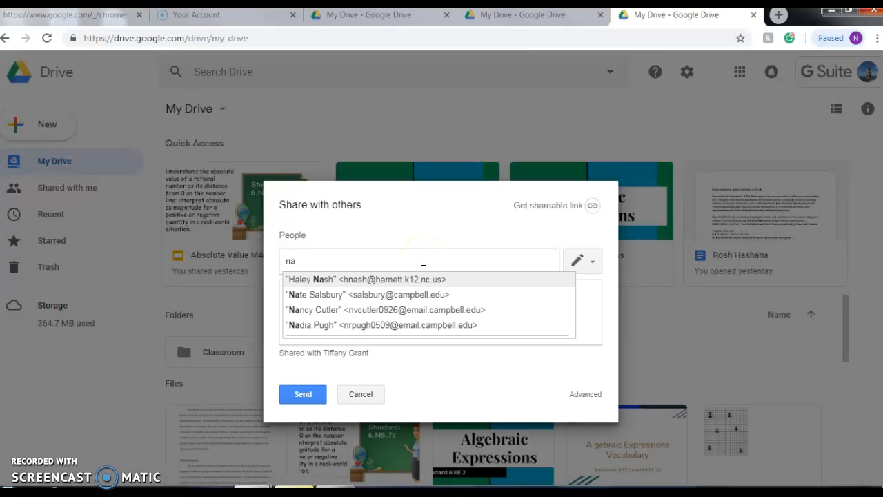
pyautogui.write('dia')
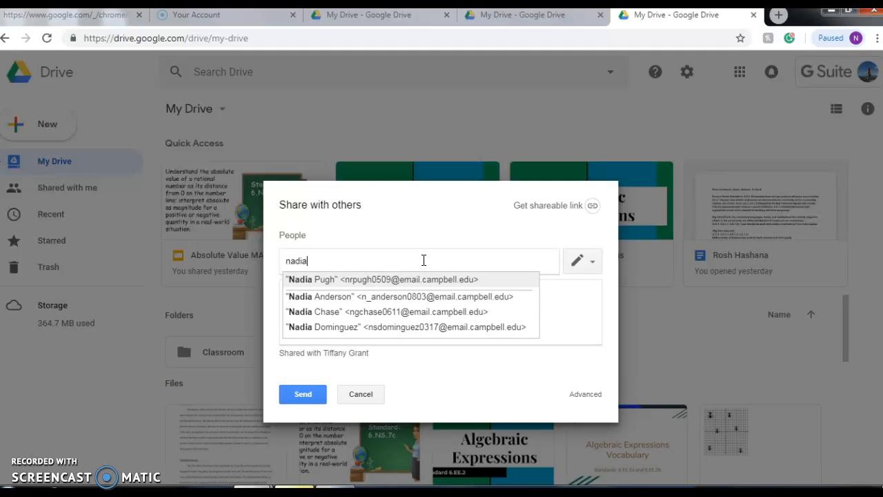
pyautogui.click(410, 279)
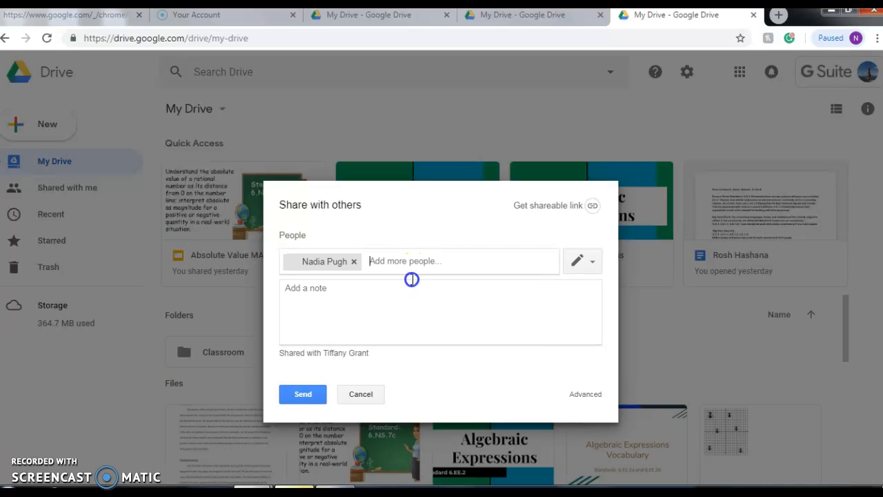
pyautogui.click(370, 296)
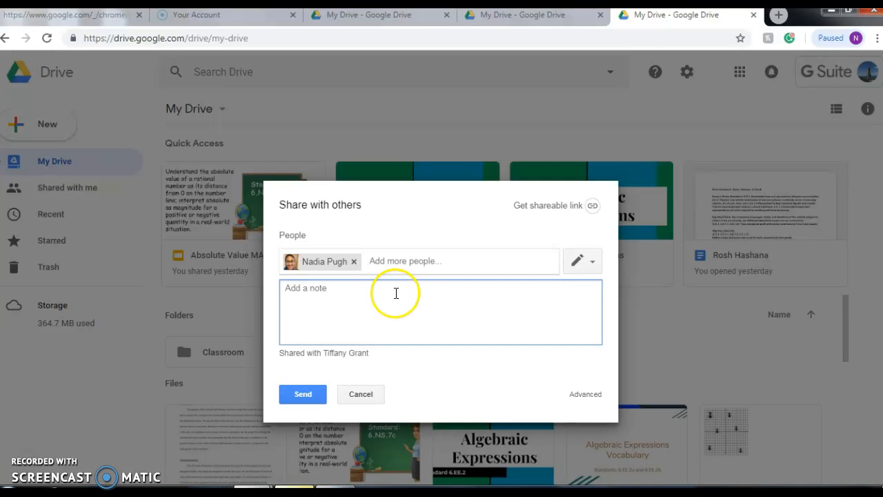
pyautogui.click(580, 262)
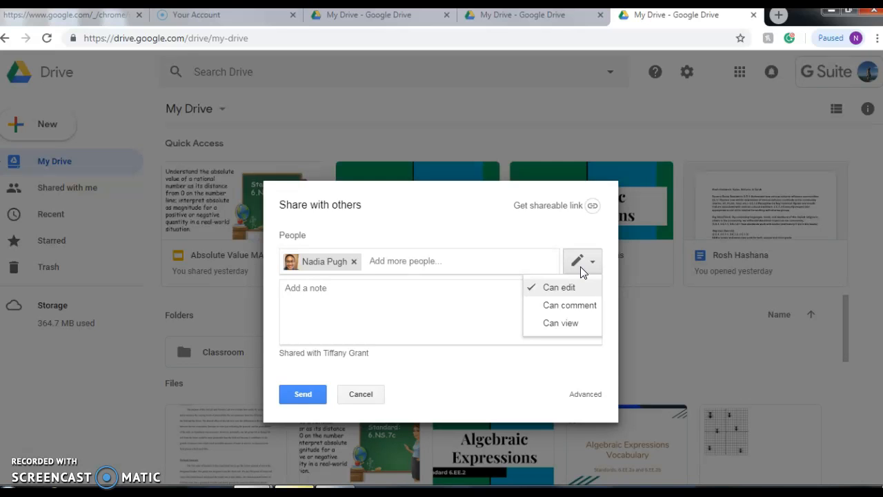
pyautogui.click(574, 287)
pyautogui.click(320, 331)
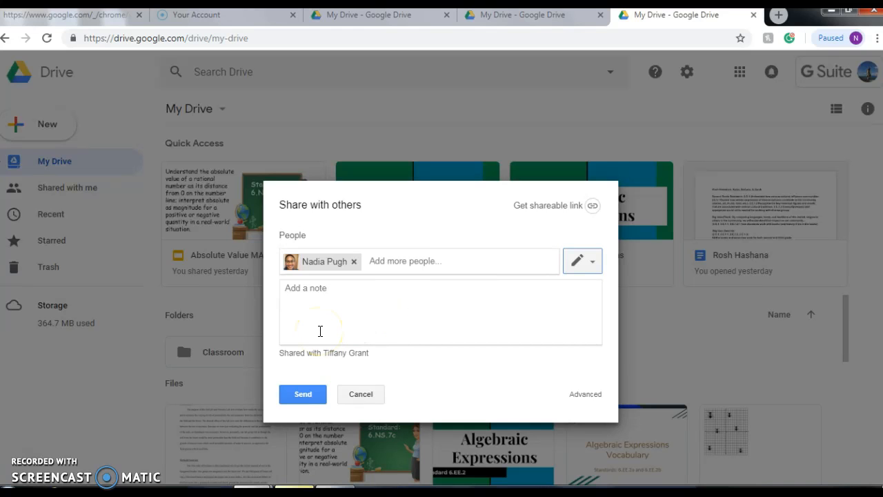
# - Turn on the shareable link for the presentation and review its link access options
pyautogui.click(558, 209)
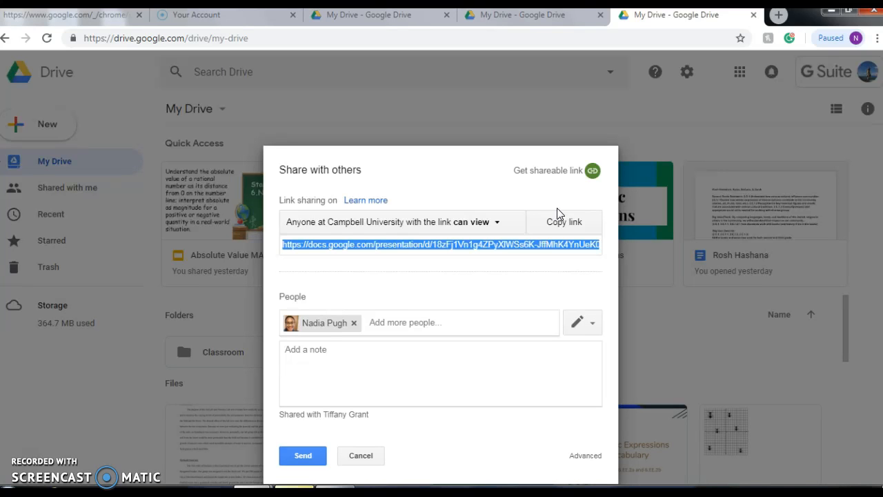
pyautogui.click(431, 222)
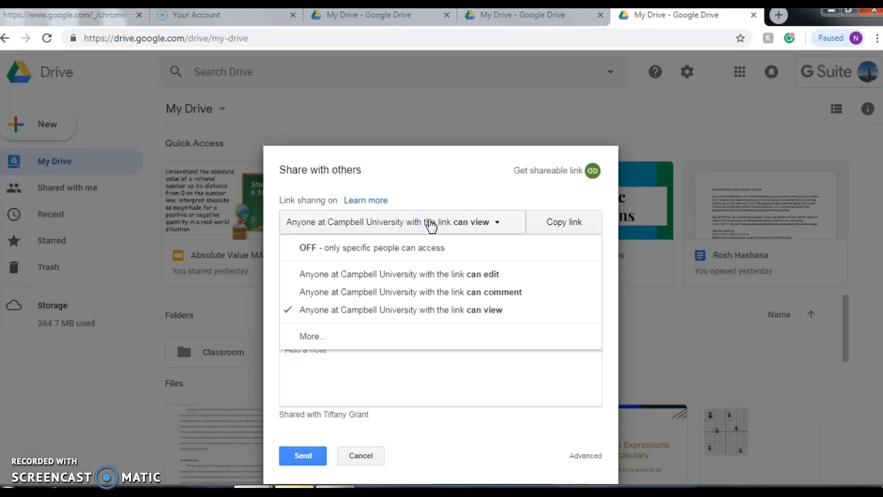
pyautogui.click(412, 368)
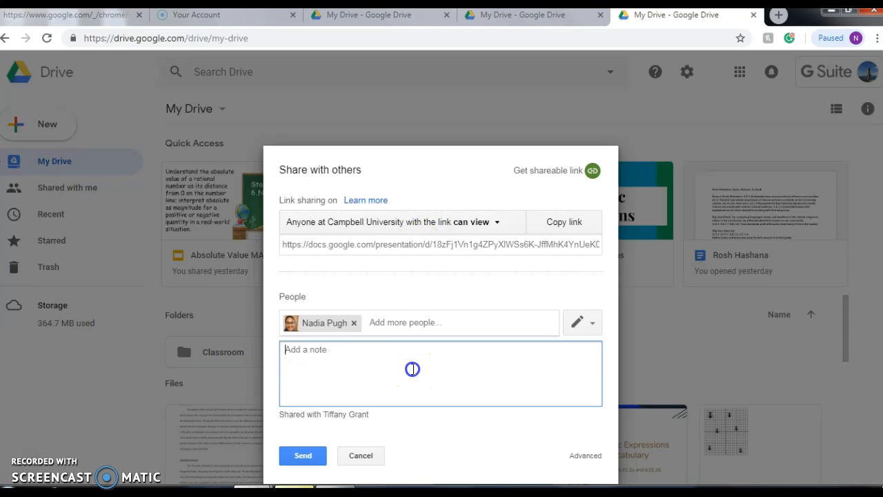
# - In the advanced sharing settings, set link sharing to Off - Specific people and save it
pyautogui.click(590, 457)
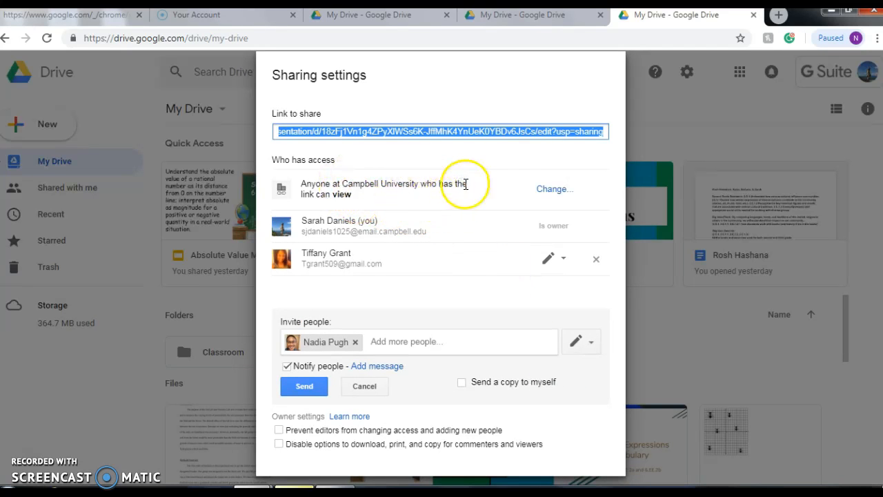
pyautogui.click(549, 189)
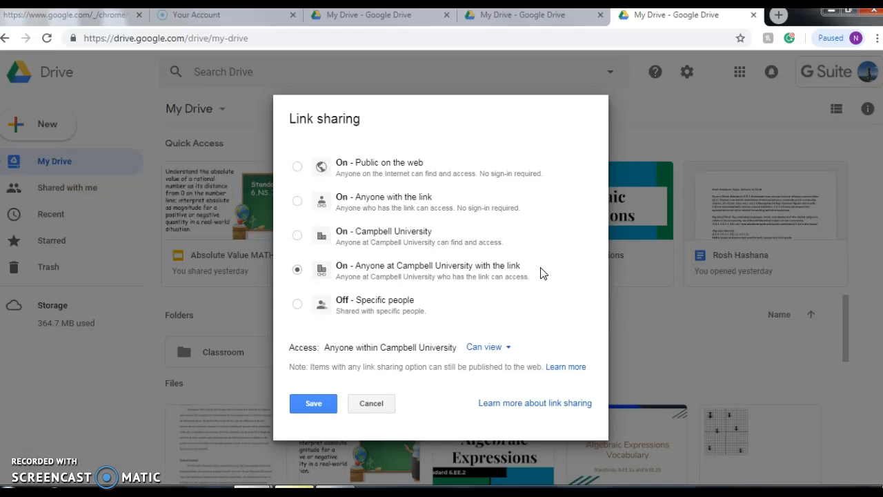
pyautogui.click(370, 303)
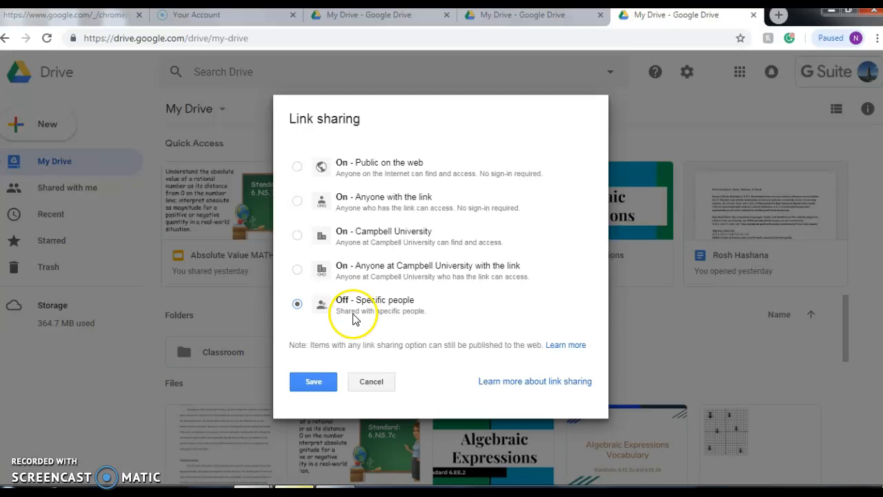
pyautogui.click(310, 385)
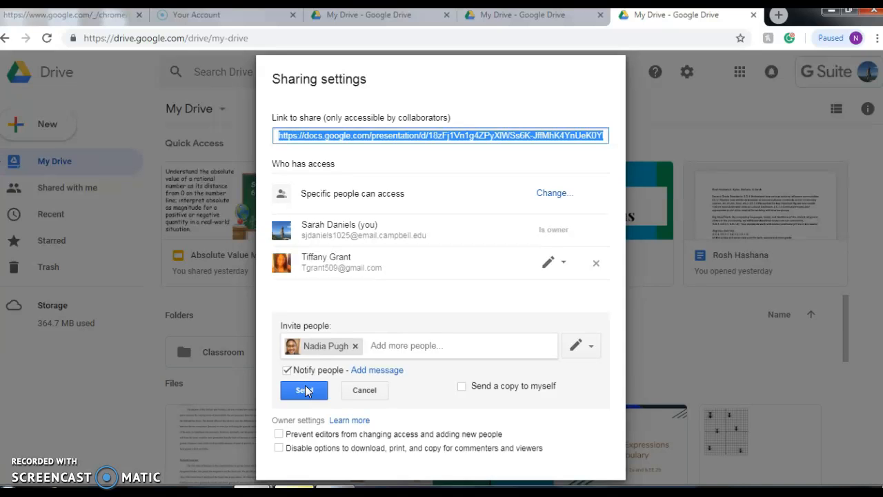
# - Try the Notify people option for the invitation by switching it off and back on
pyautogui.click(287, 371)
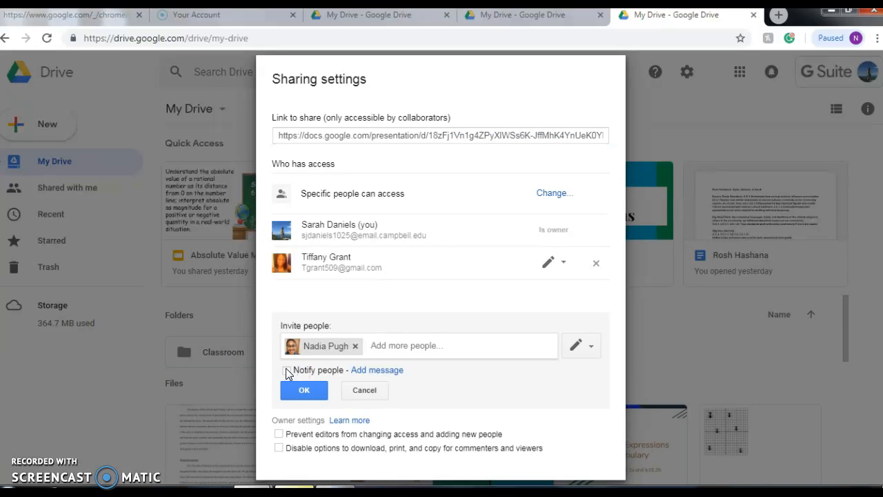
pyautogui.click(287, 371)
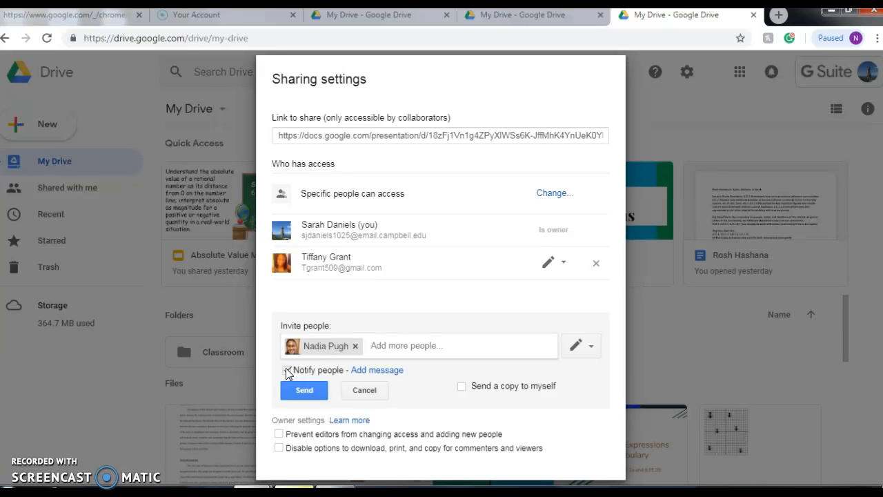
pyautogui.click(288, 370)
# - Try the owner settings for preventing editors from changing access and disabling download, print and copy, leaving both unselected
pyautogui.click(280, 433)
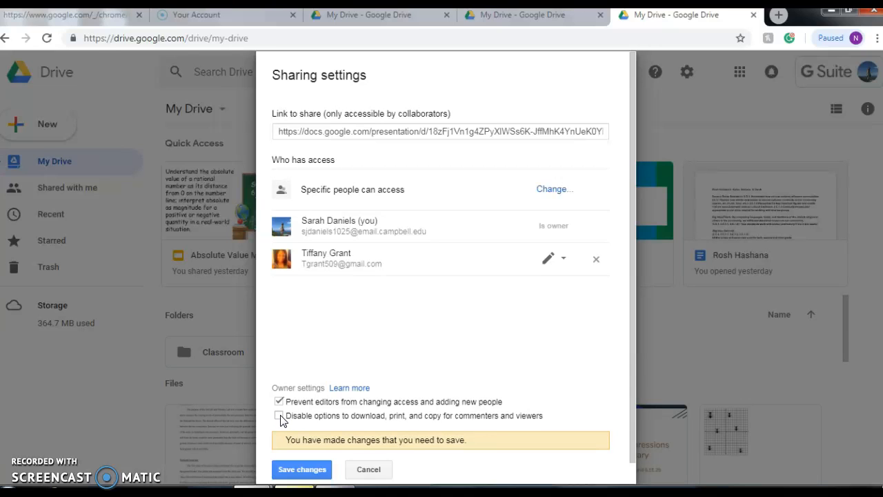
pyautogui.click(279, 416)
pyautogui.click(279, 417)
pyautogui.click(280, 402)
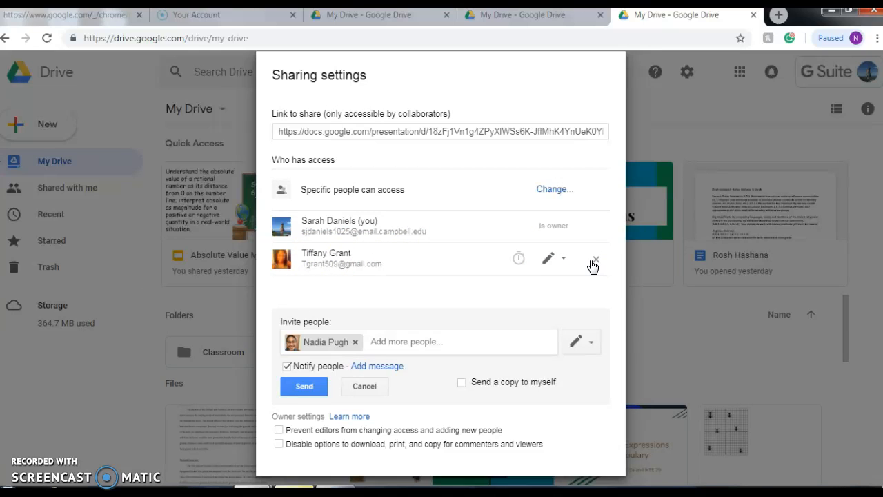
# - Try a 30-day access expiration for the existing collaborator, review the other expiration choices, and cancel the expiration
pyautogui.click(614, 272)
pyautogui.moveTo(448, 275)
pyautogui.click(518, 260)
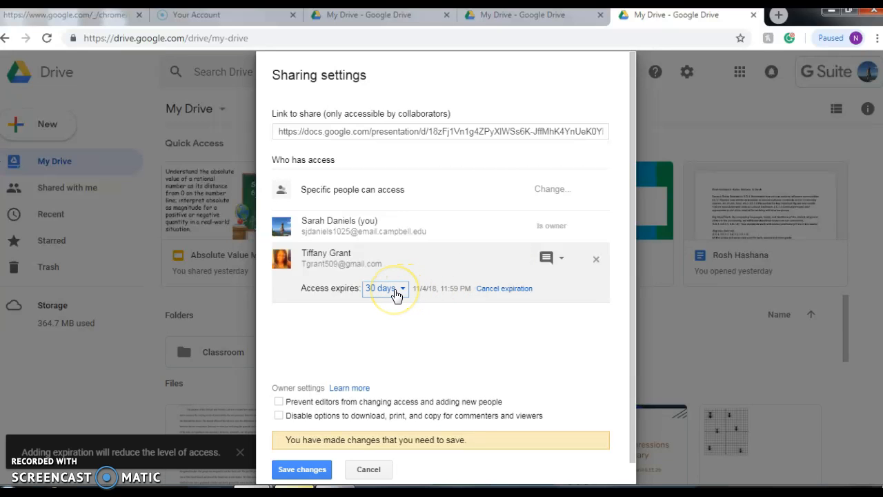
pyautogui.click(396, 293)
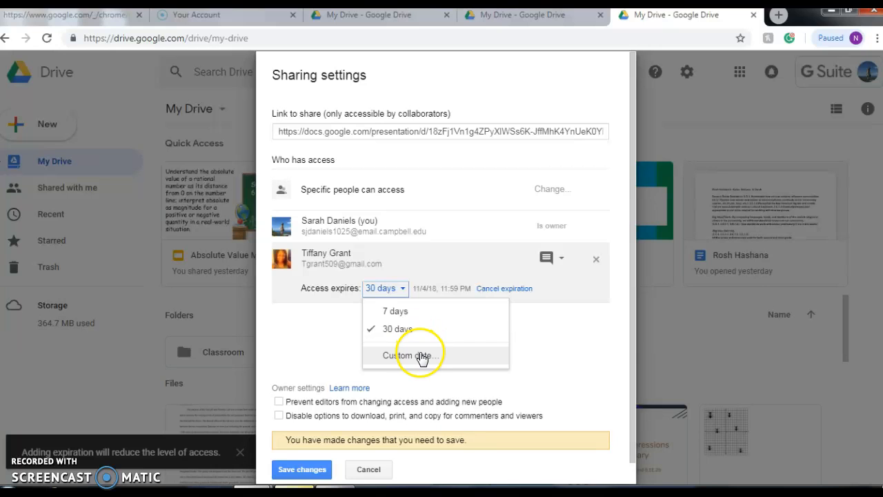
pyautogui.click(311, 337)
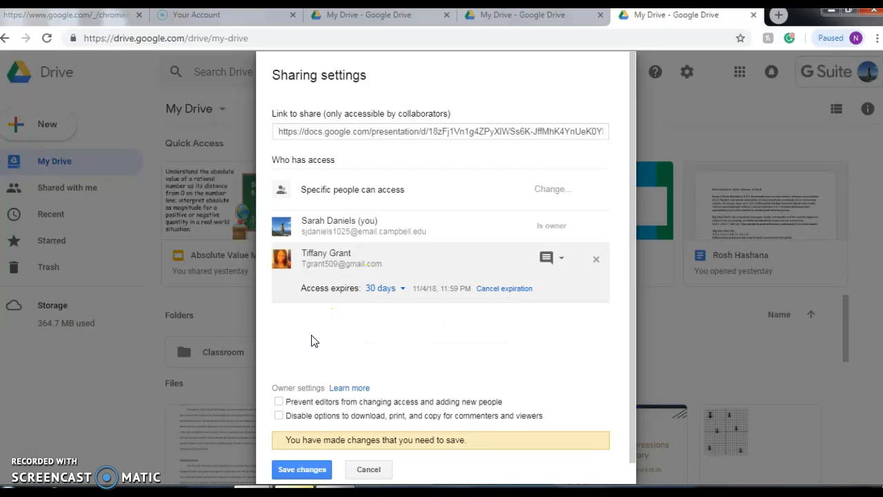
pyautogui.click(500, 293)
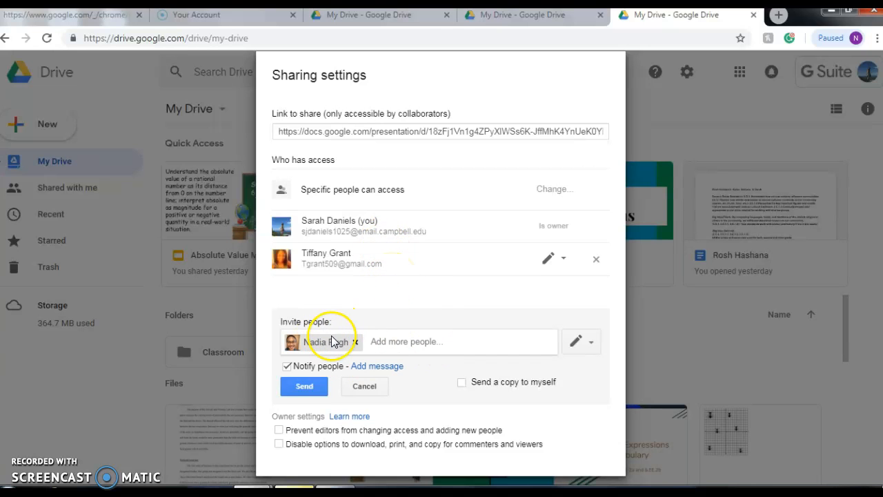
# - Discard the pending invitation and close the sharing settings
pyautogui.moveTo(403, 262)
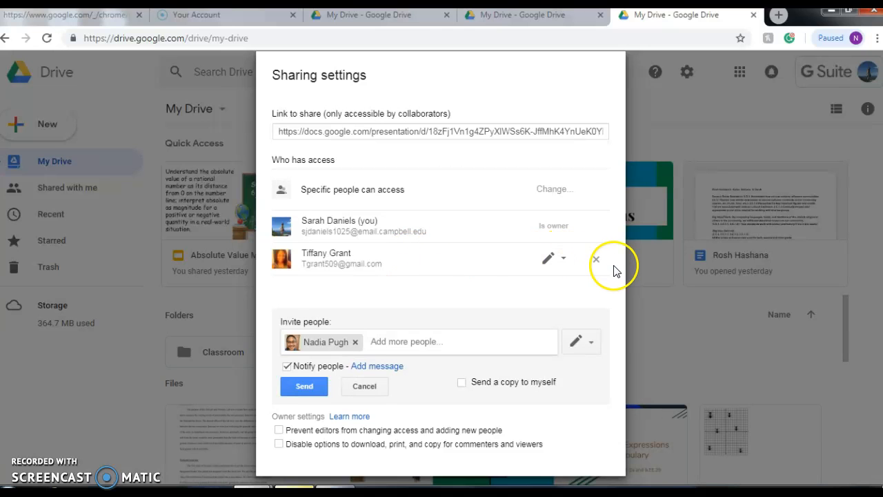
pyautogui.click(365, 391)
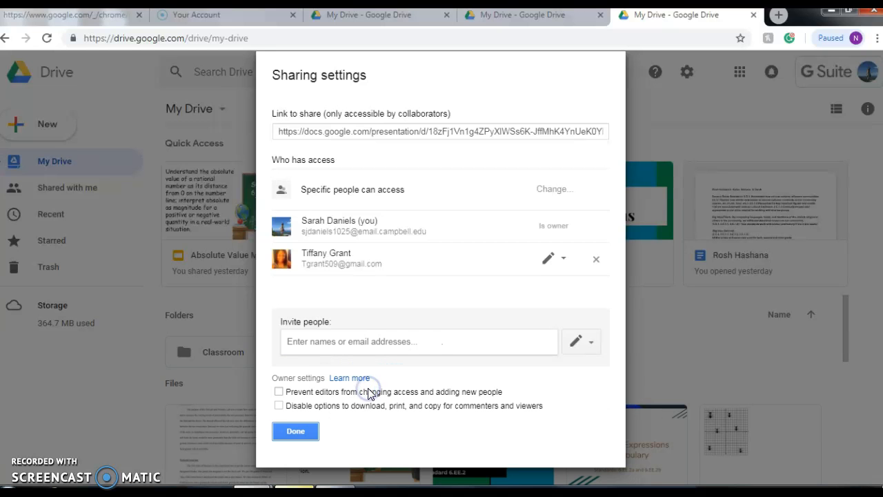
pyautogui.click(295, 432)
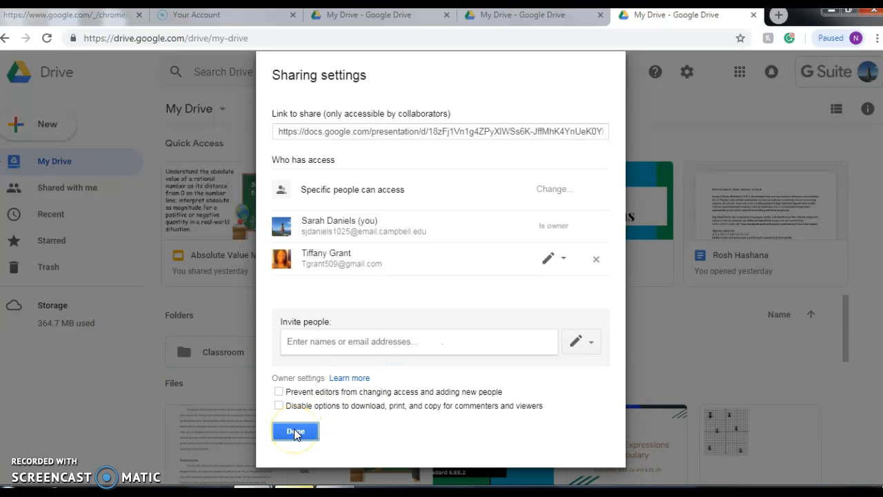
pyautogui.click(295, 431)
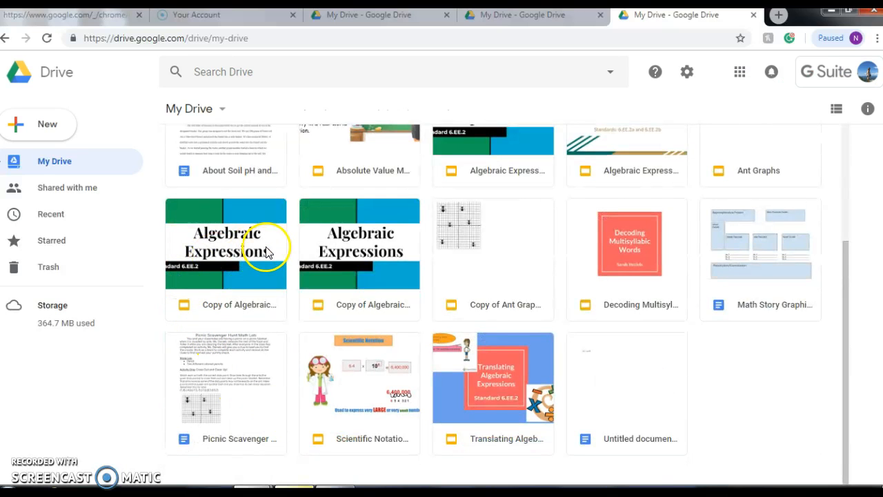
# - Remove the second Copy of Algebraic Expressions file from My Drive
pyautogui.rightClick(352, 262)
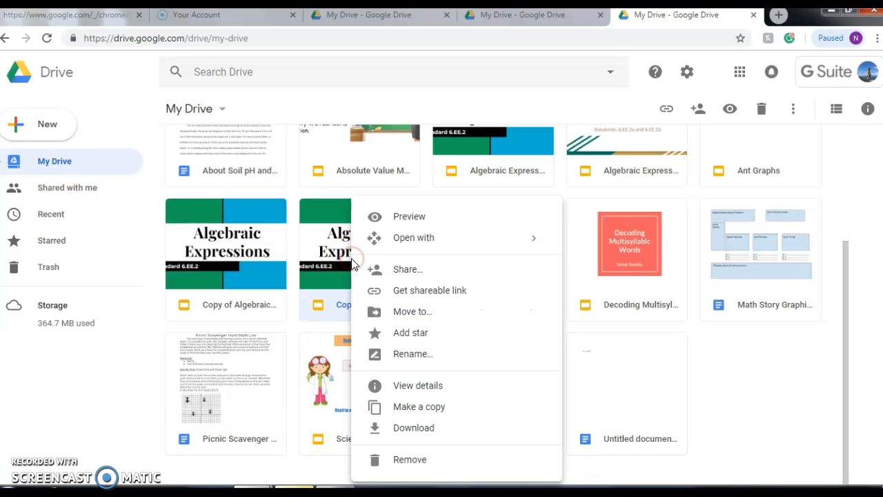
pyautogui.click(416, 460)
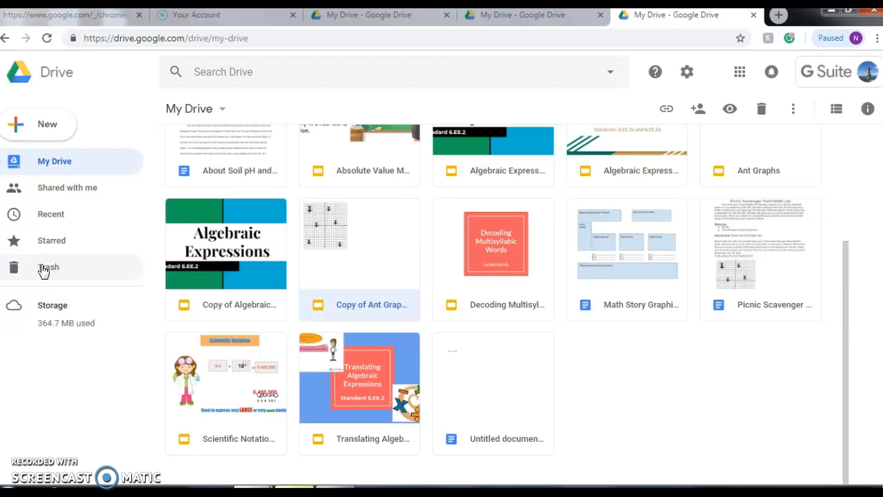
# - Permanently delete the first Copy of Algebraic Expressions file in the Trash and return to My Drive
pyautogui.click(43, 269)
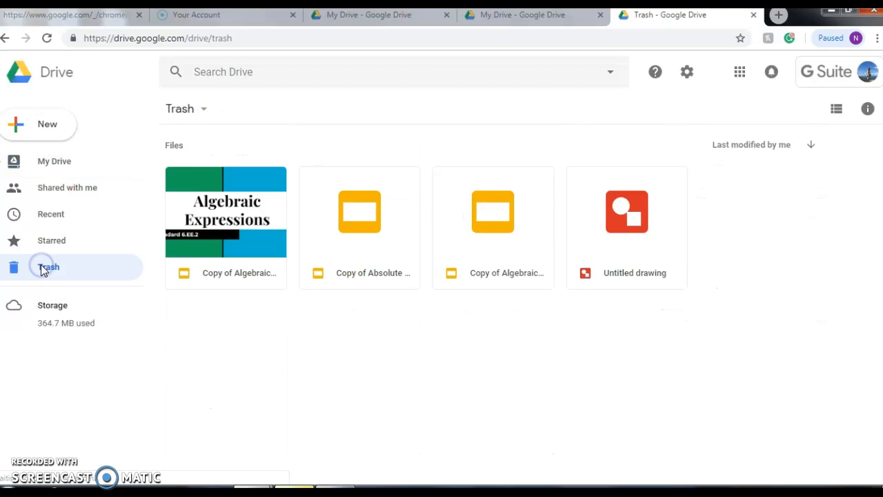
pyautogui.rightClick(224, 219)
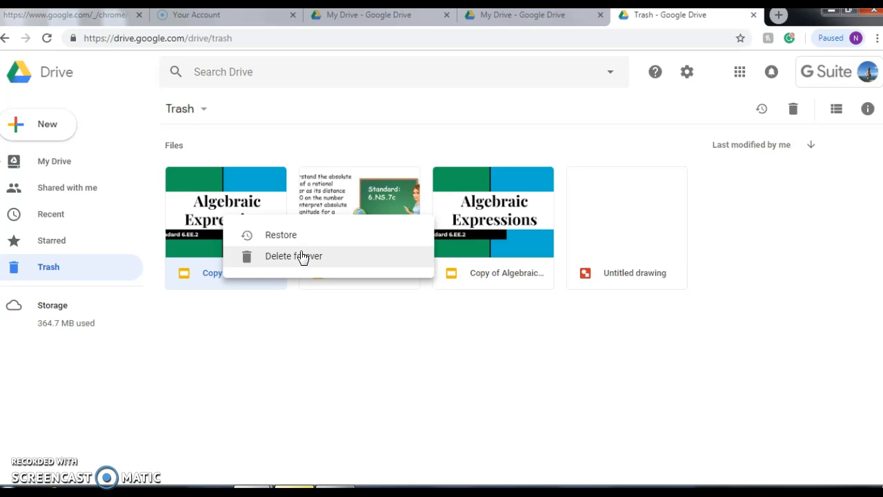
pyautogui.click(297, 256)
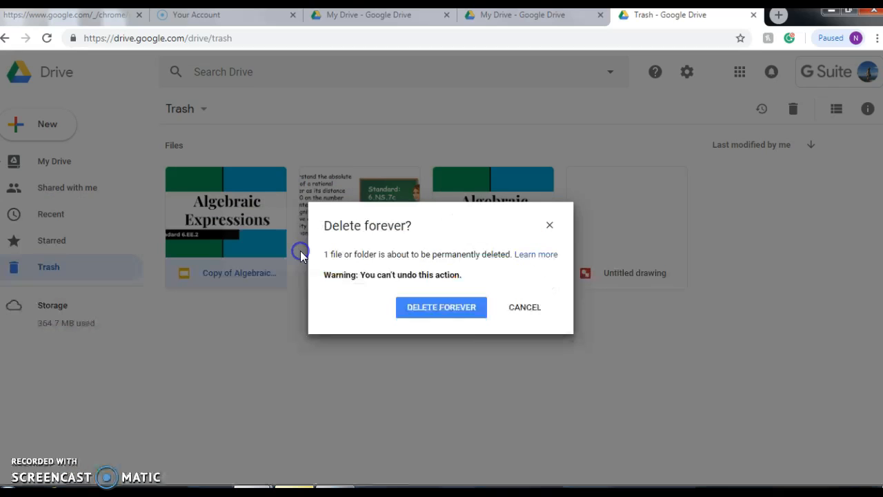
pyautogui.click(449, 307)
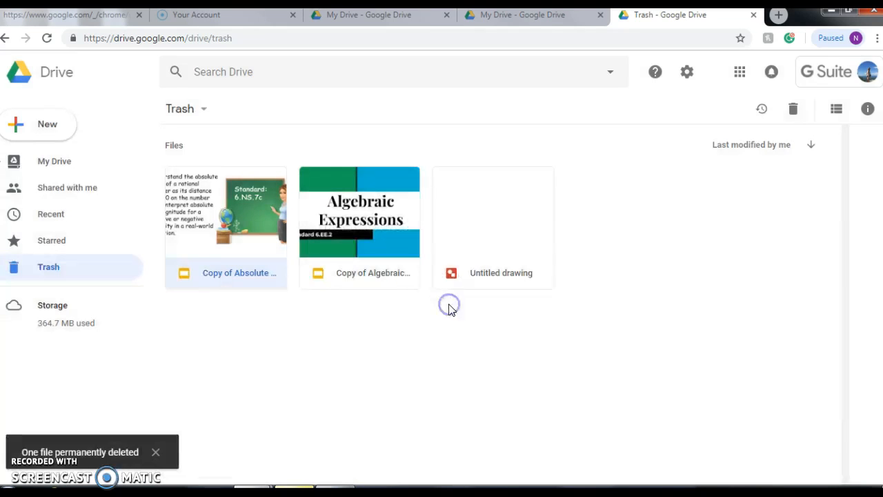
pyautogui.click(52, 164)
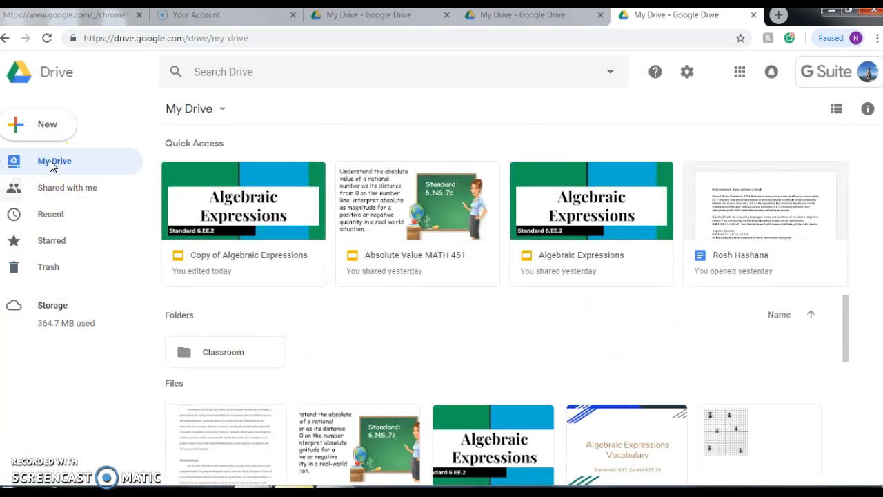